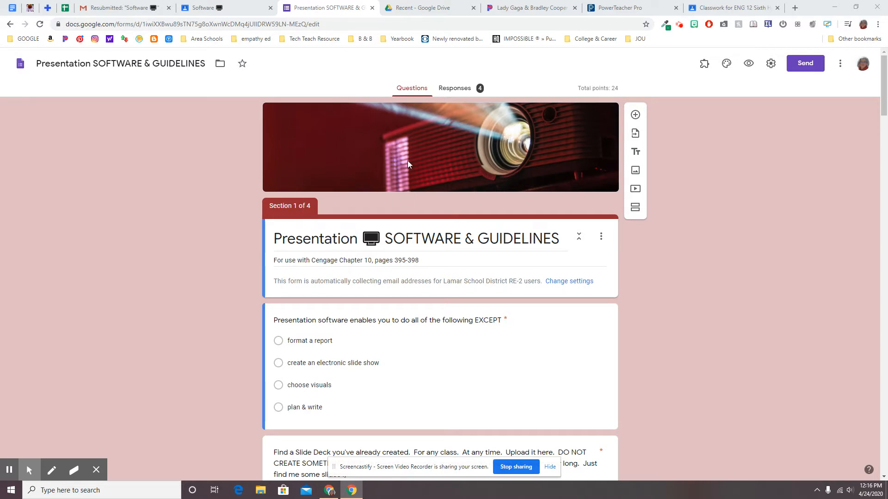
Step: Review the form's questions from the introduction through the Capabilities section, including the slide deck upload question
scroll(408, 191, "down", 10)
scroll(409, 213, "down", 12)
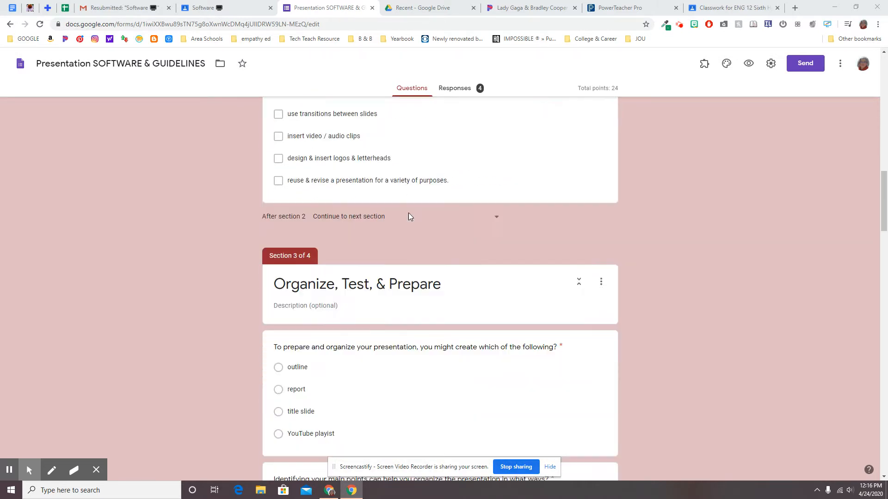
scroll(484, 242, "up", 10)
scroll(484, 241, "up", 10)
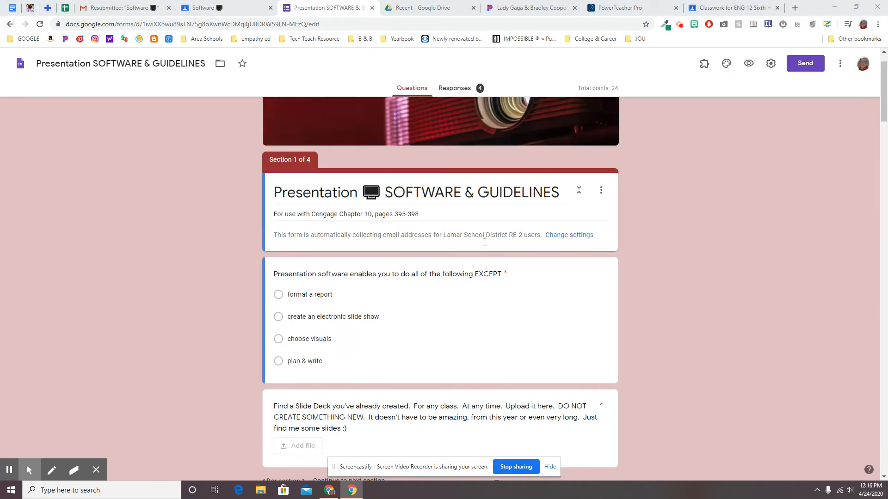
scroll(432, 360, "down", 3)
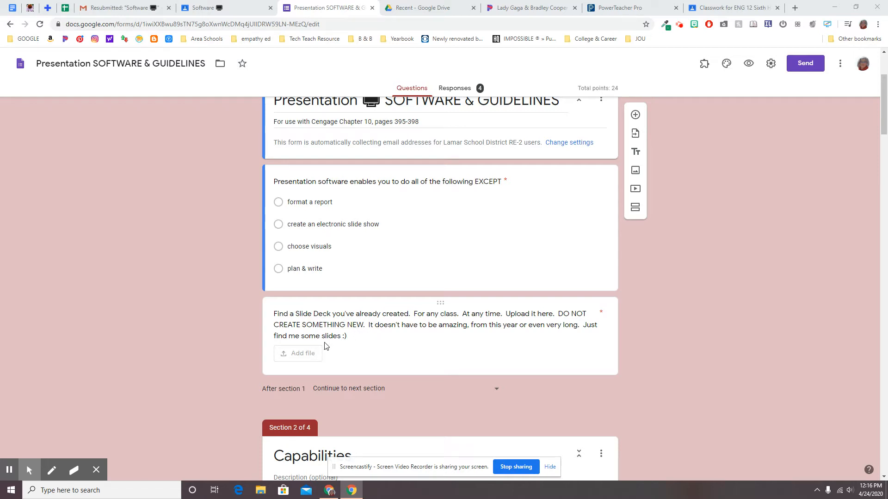
scroll(350, 327, "down", 1)
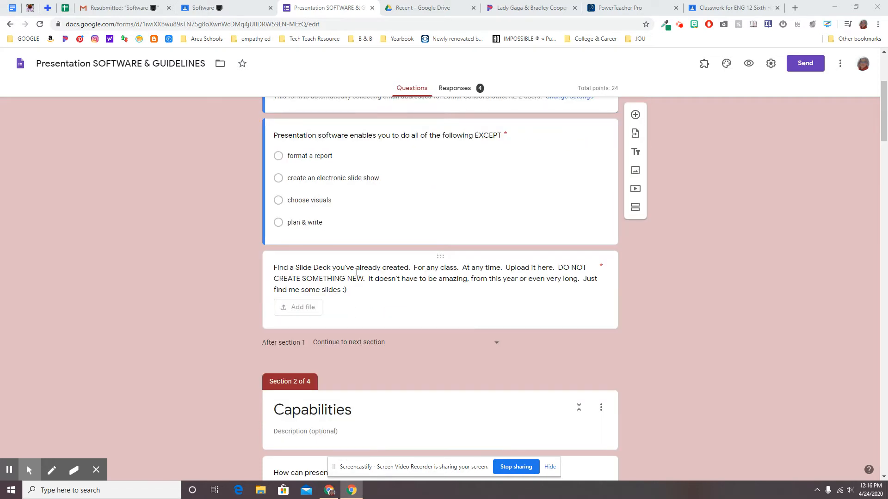
scroll(373, 322, "down", 4)
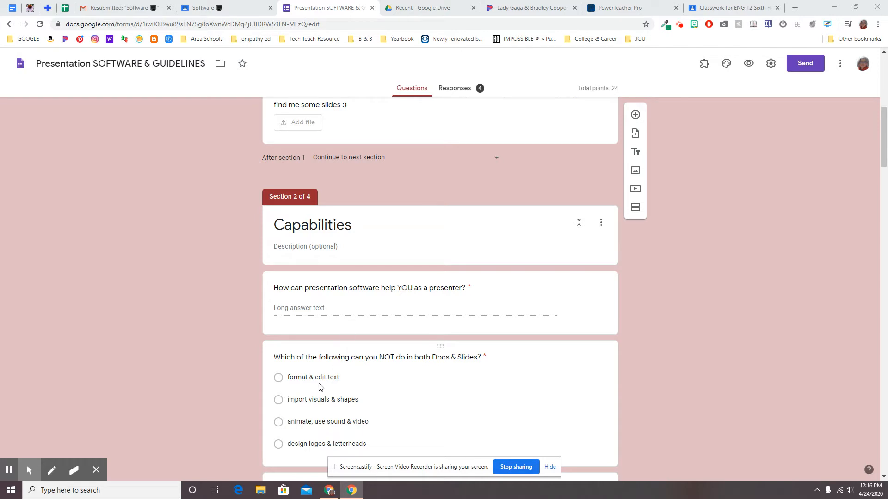
scroll(309, 384, "down", 4)
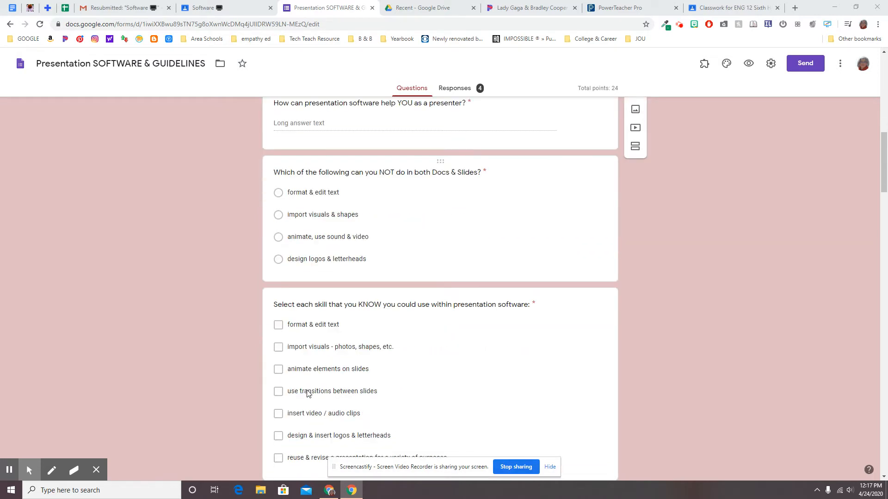
scroll(416, 345, "up", 10)
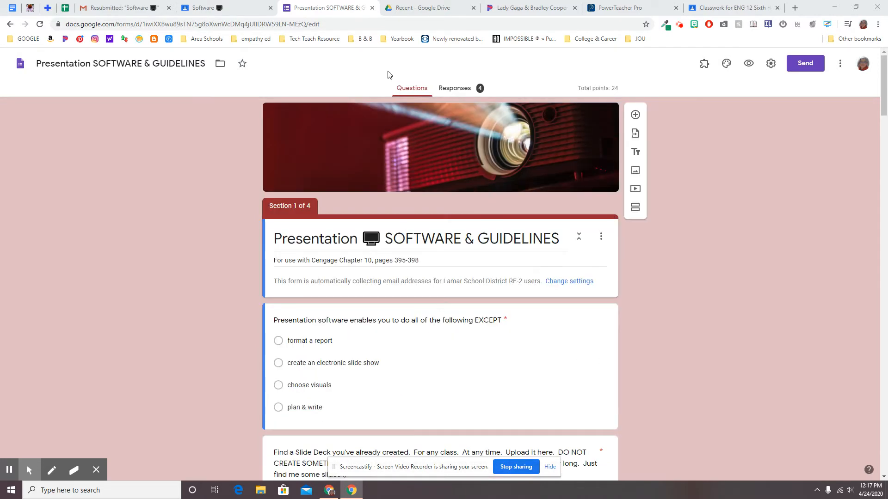
Step: Open the response summary and examine the points distribution, frequently missed questions and student scores
left_click(459, 90)
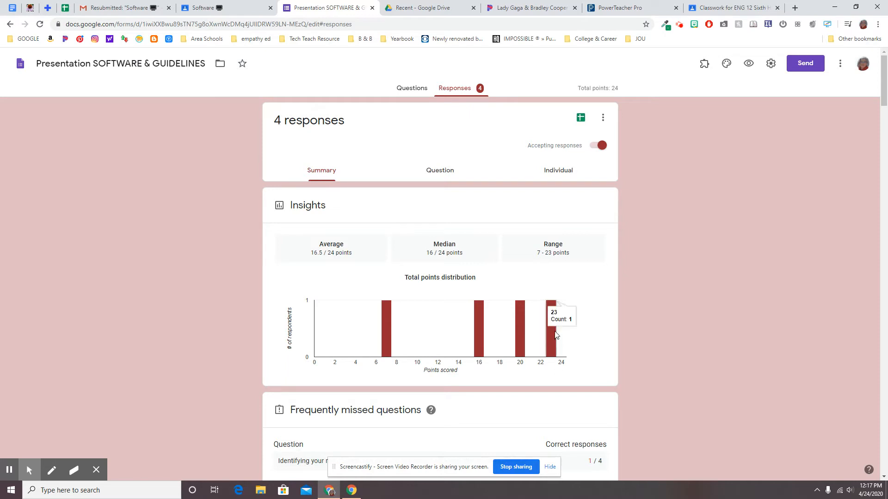
mouse_move(384, 327)
scroll(420, 403, "down", 1)
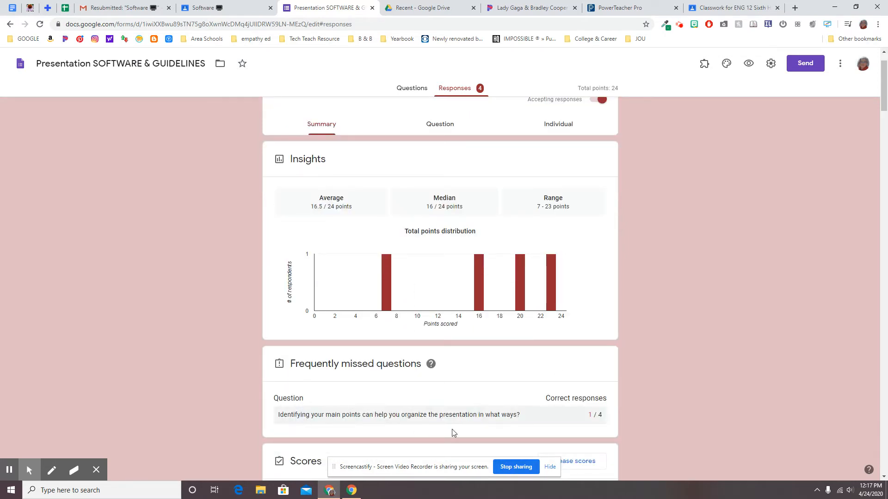
scroll(383, 398, "down", 2)
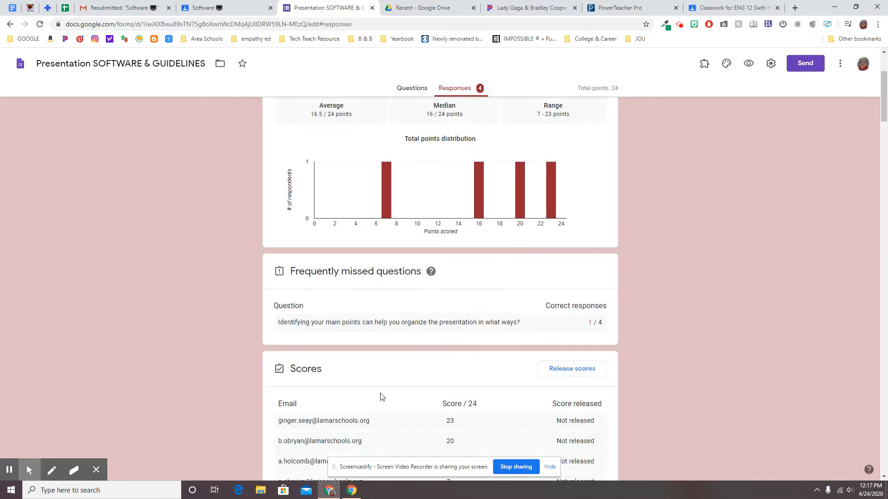
scroll(381, 396, "up", 3)
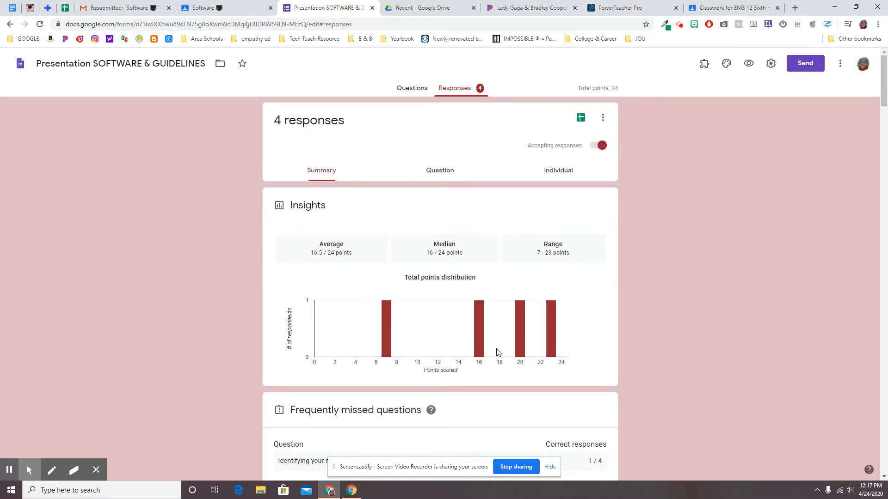
Step: In the by-question responses, give the ungraded "Parts of a Letter" upload on question 2 the full 4 points and save
left_click(440, 171)
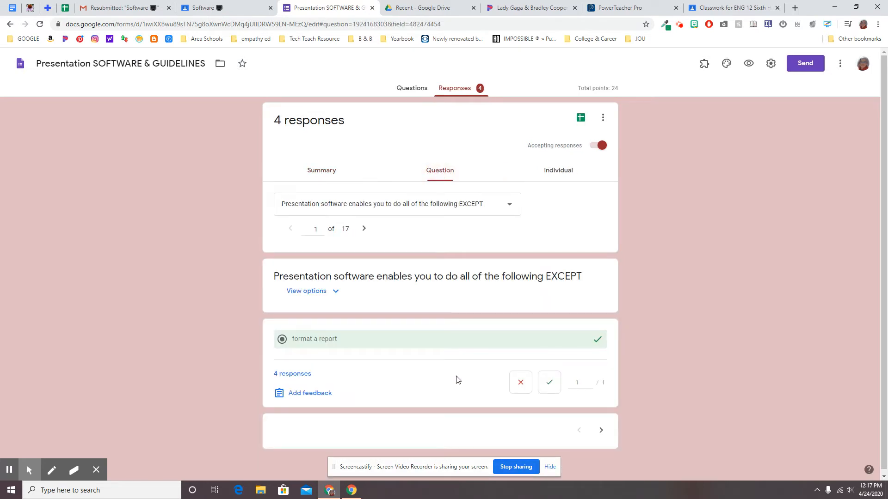
left_click(602, 430)
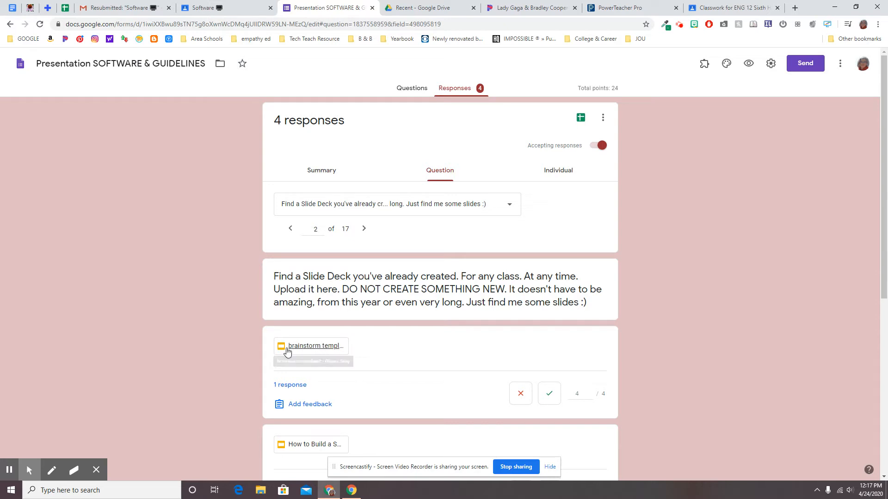
scroll(284, 445, "down", 2)
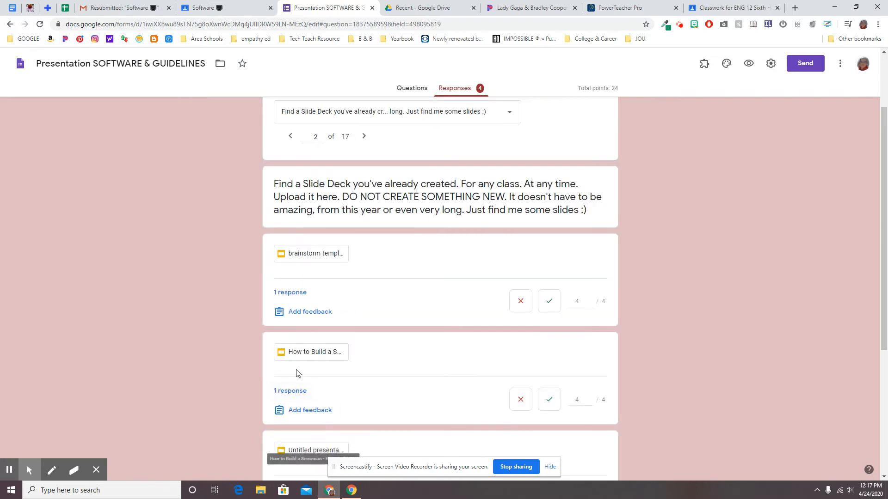
scroll(286, 398, "down", 5)
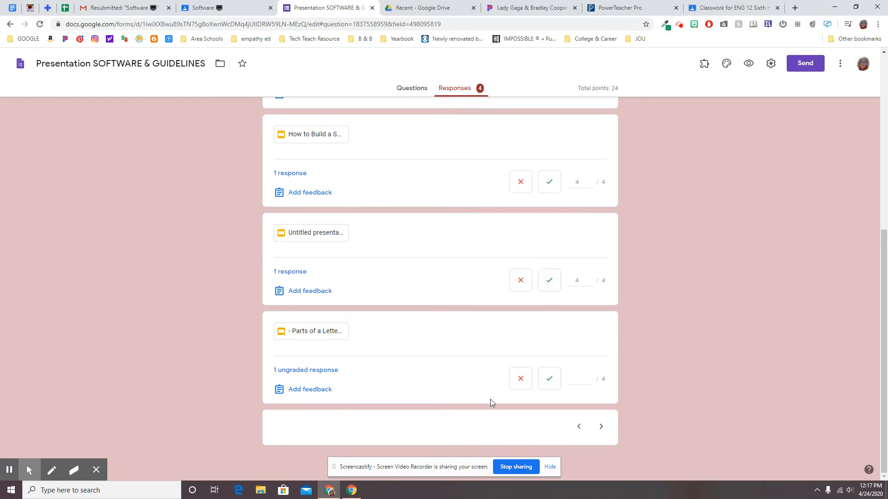
left_click(549, 379)
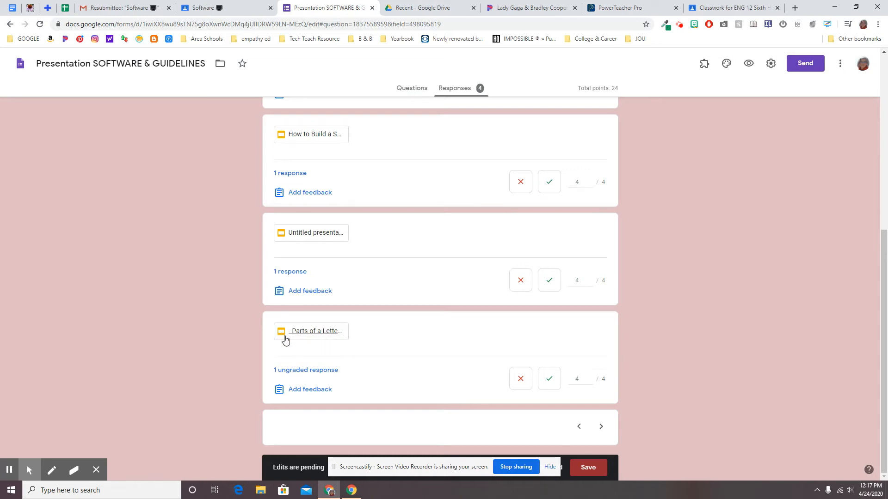
left_click(588, 468)
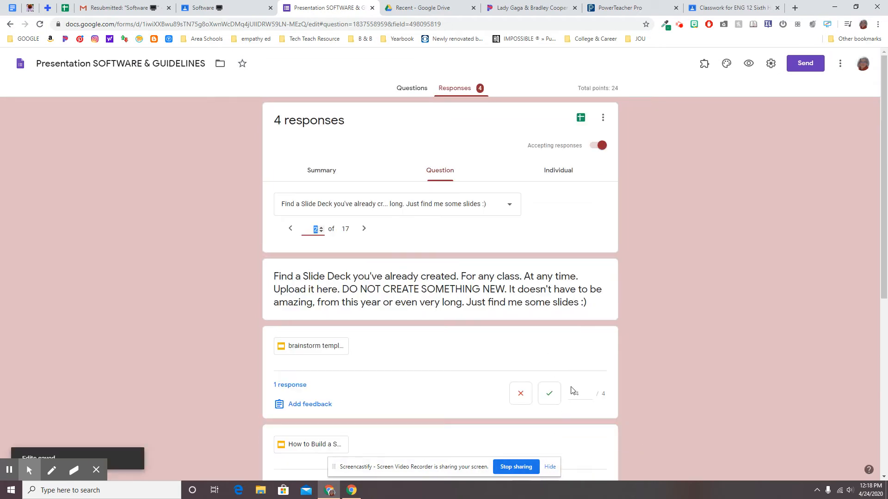
scroll(573, 390, "down", 7)
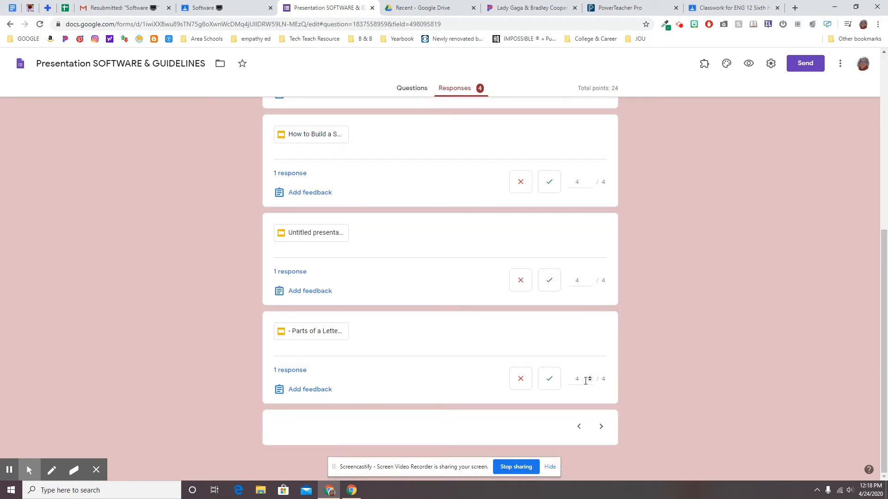
scroll(586, 378, "up", 7)
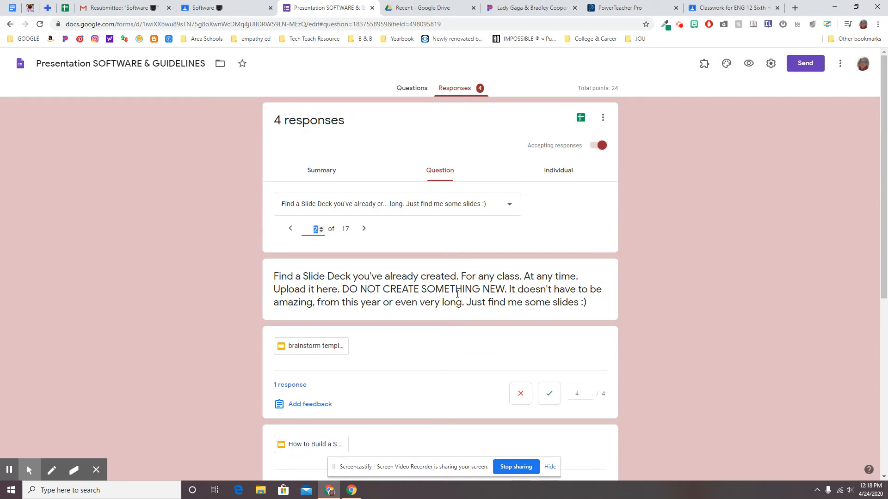
Step: On question 3, mark the ungraded answer "It can help design however I want to design" correct for 2 points
left_click(363, 230)
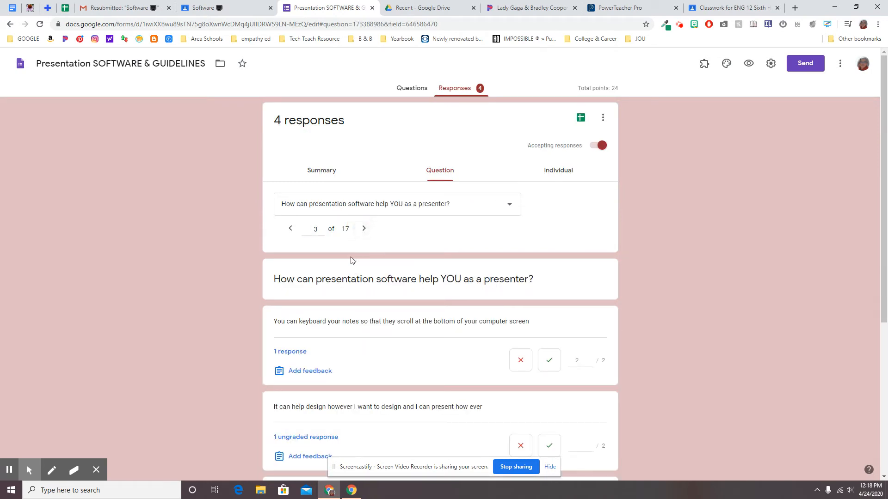
scroll(370, 304, "down", 4)
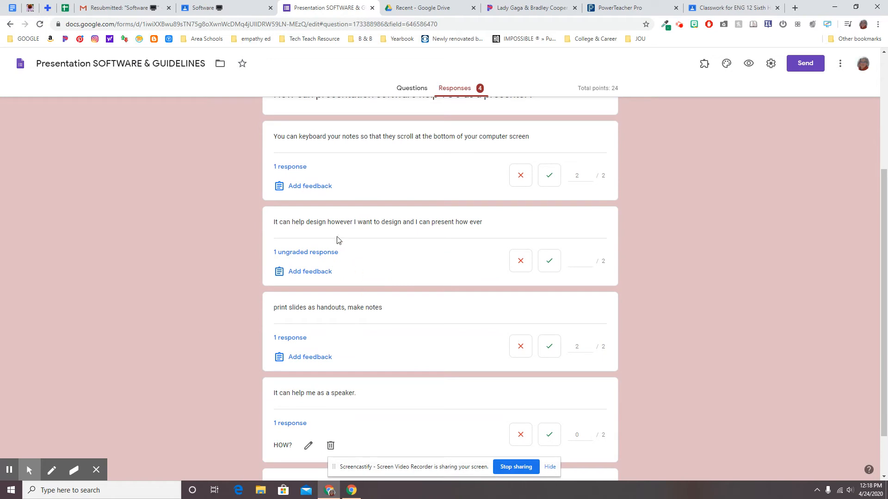
left_click(549, 261)
scroll(549, 385, "down", 2)
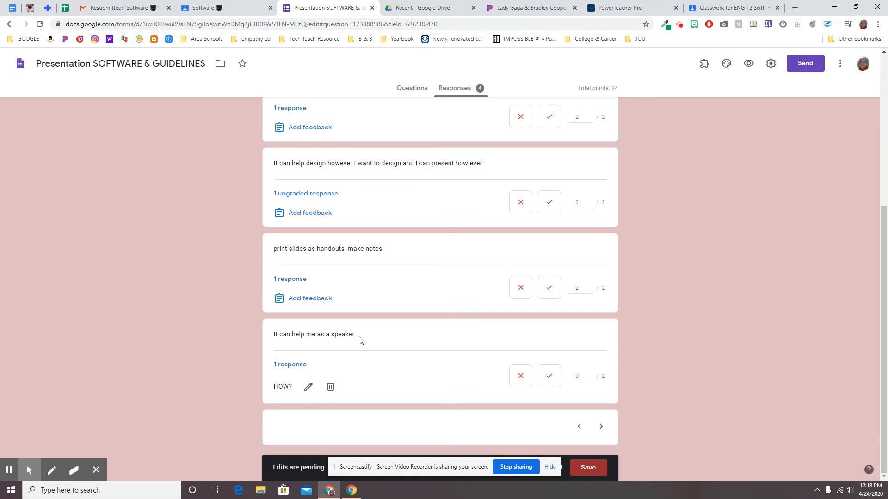
scroll(359, 359, "up", 4)
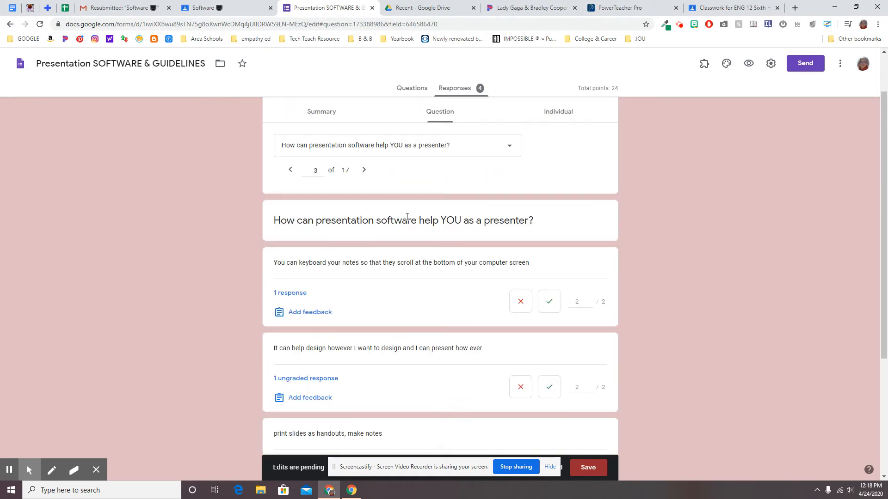
scroll(387, 320, "down", 4)
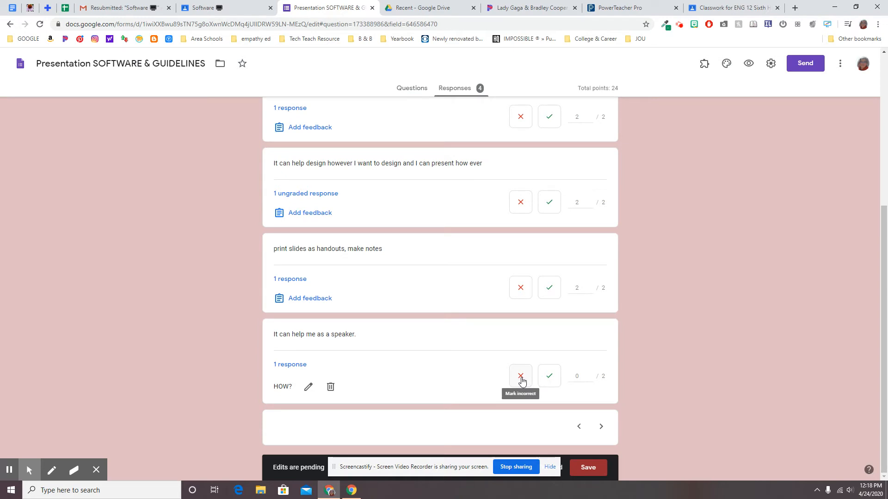
Step: Keep the feedback "HOW?" on the answer "It can help me as a speaker." and save the grading edits
left_click(308, 390)
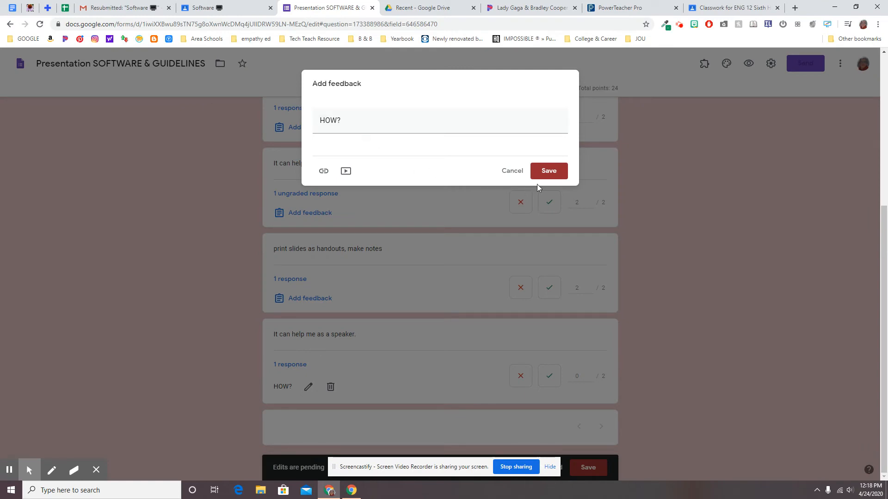
left_click(547, 172)
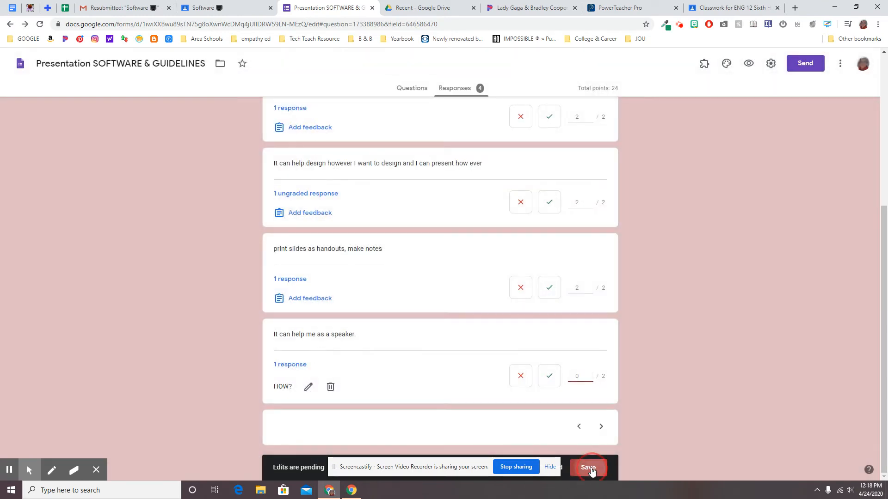
left_click(590, 468)
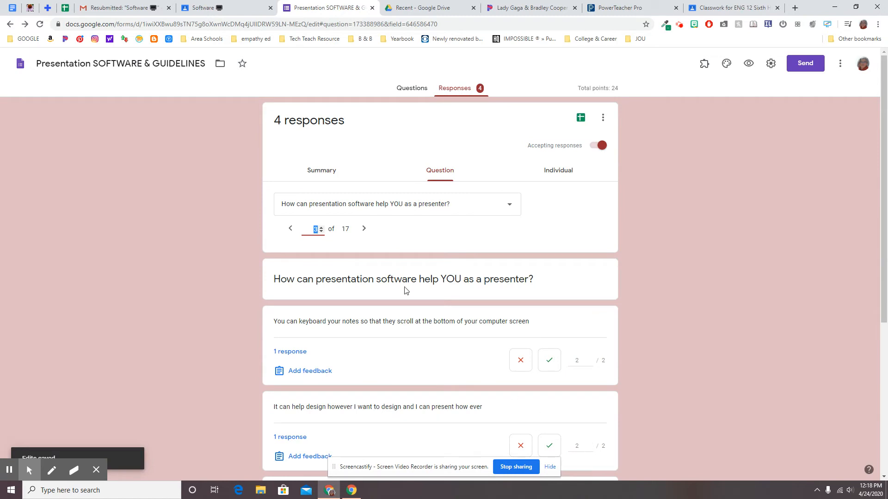
Step: On question 5, mark the ungraded response with all seven presentation software skills selected correct for 1 point
left_click(364, 229)
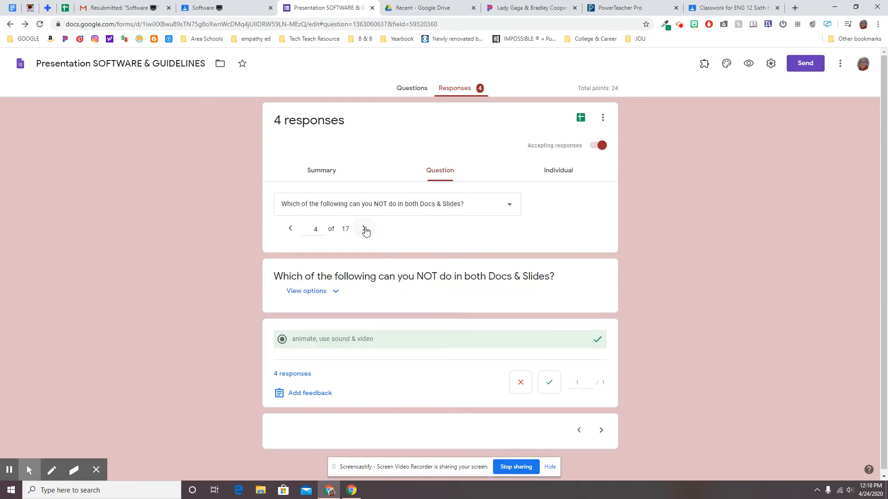
left_click(363, 229)
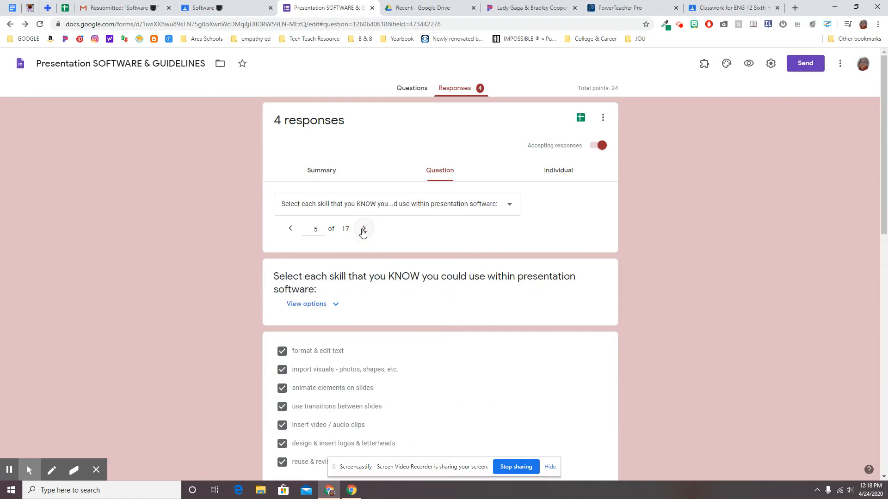
scroll(356, 296, "down", 5)
scroll(331, 224, "up", 3)
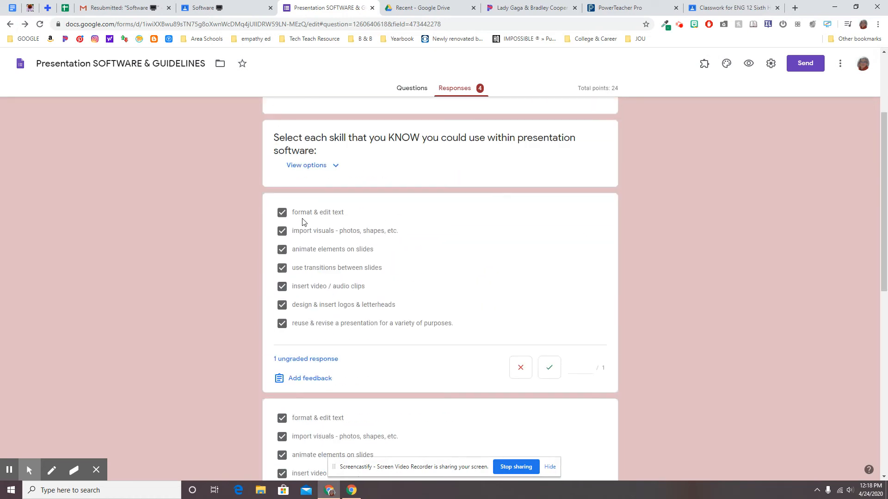
scroll(303, 223, "up", 1)
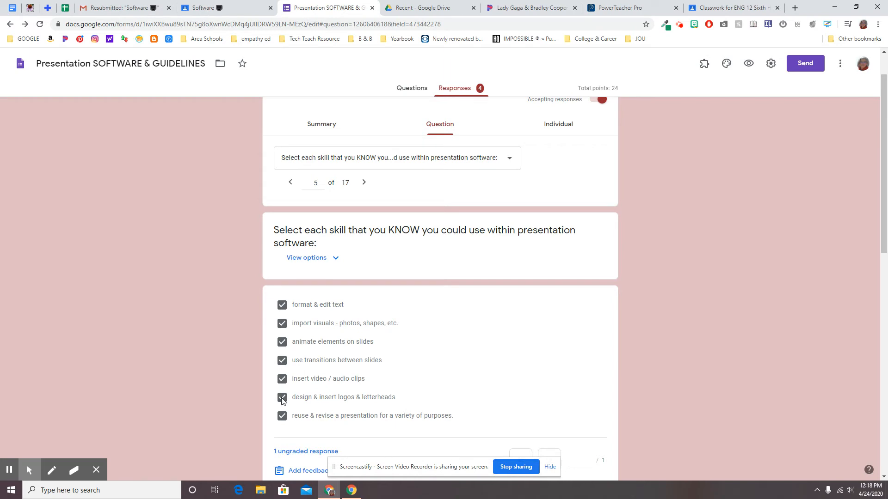
scroll(335, 361, "down", 4)
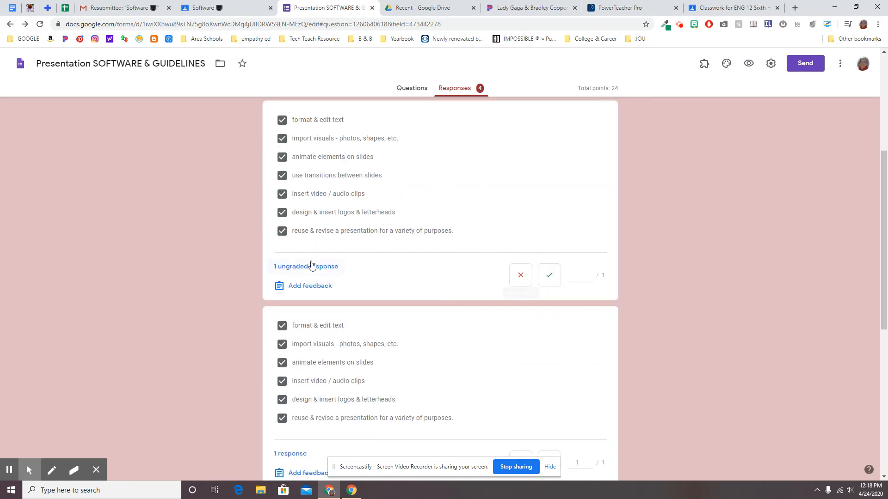
scroll(323, 245, "up", 1)
scroll(311, 199, "up", 3)
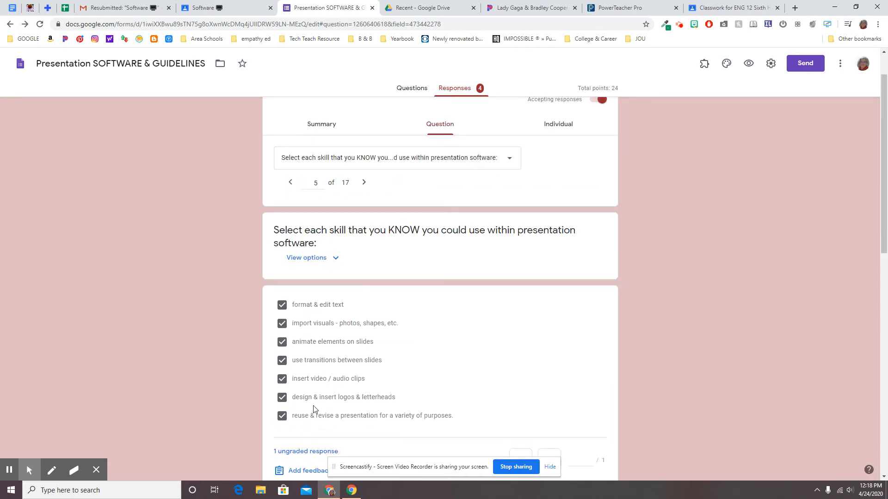
scroll(368, 323, "down", 3)
left_click(545, 327)
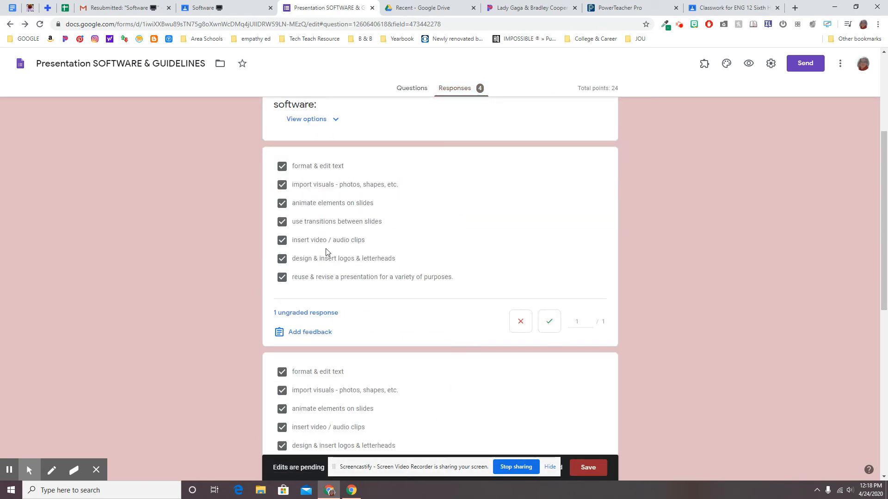
Step: Mark the ungraded response with only "import visuals - photos, shapes, etc." selected correct and save the grading edits
scroll(414, 296, "down", 8)
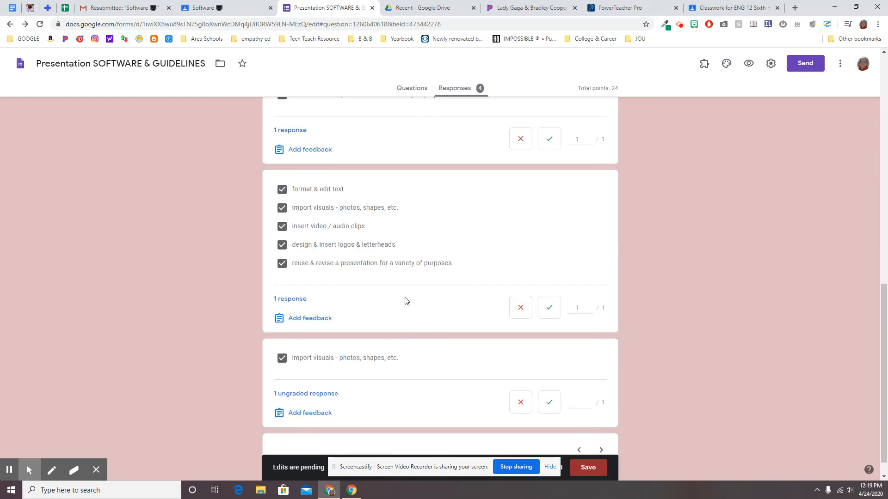
scroll(357, 299, "down", 1)
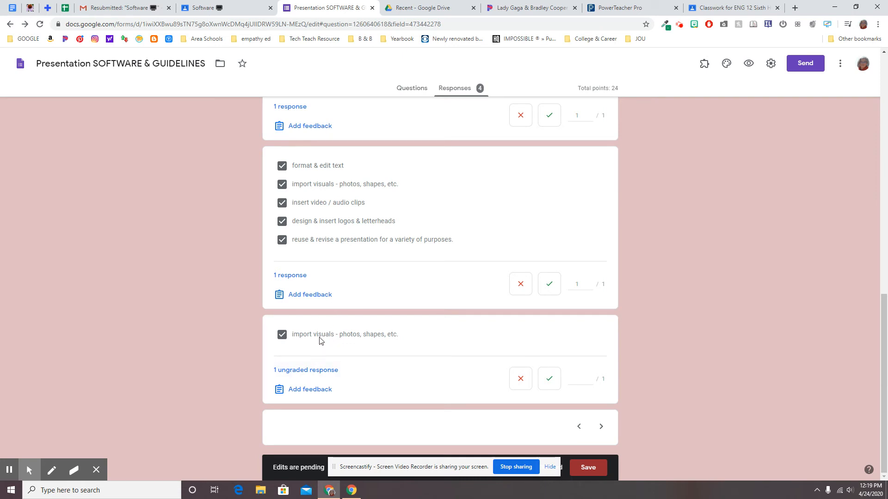
left_click(551, 377)
left_click(588, 468)
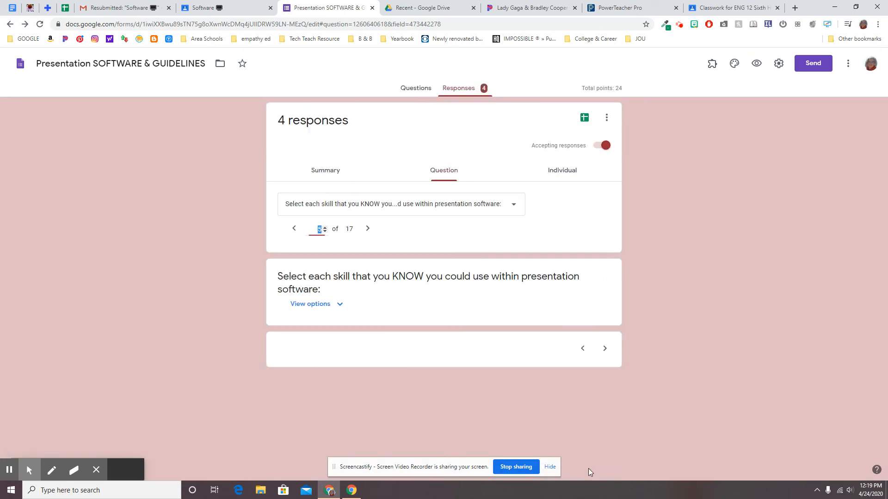
Step: Open question 6 about preparing and organizing a presentation and check how its answers are graded
left_click(365, 231)
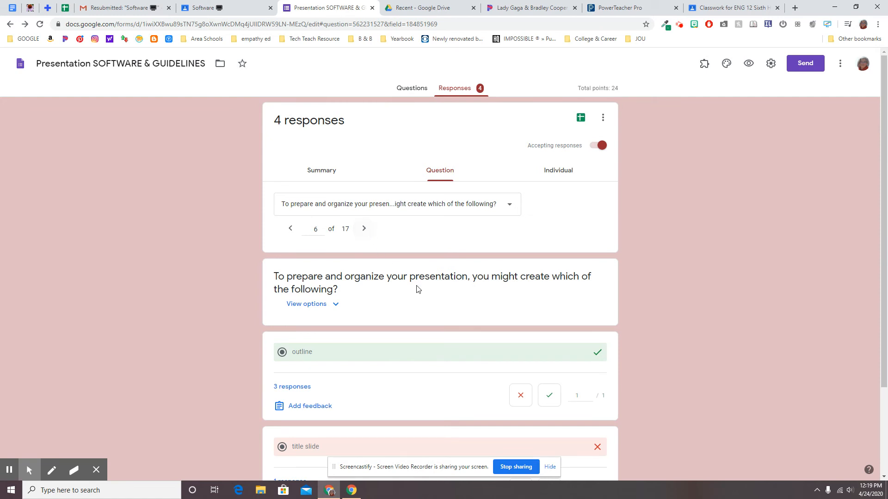
scroll(416, 289, "down", 3)
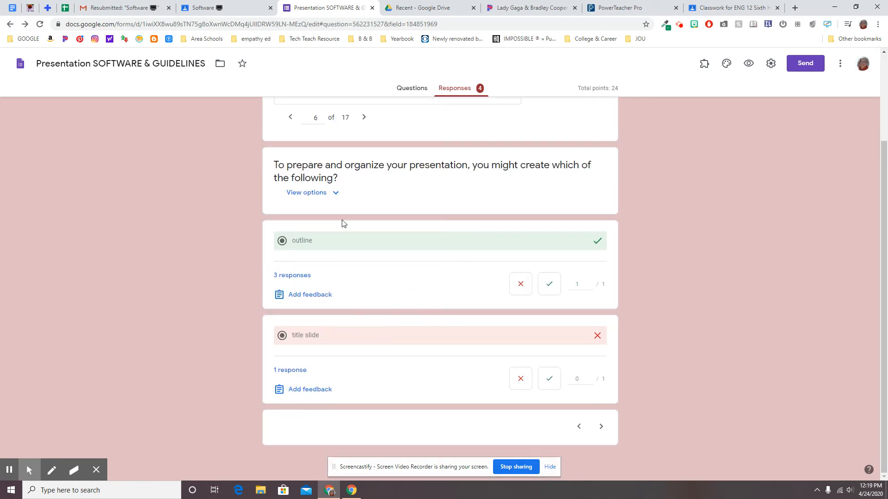
scroll(344, 223, "up", 3)
Step: On question 7, mark the ungraded answer "You can get the audience attention easier" correct for 2 points and save
left_click(364, 228)
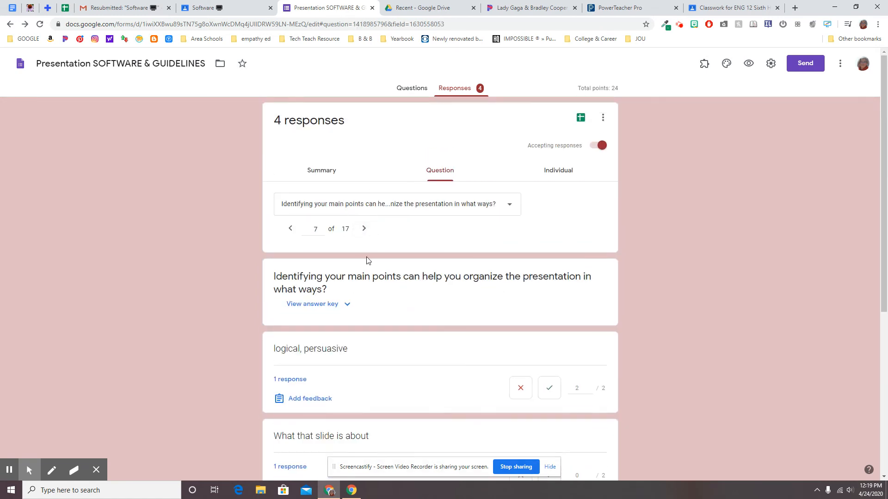
scroll(472, 394, "down", 5)
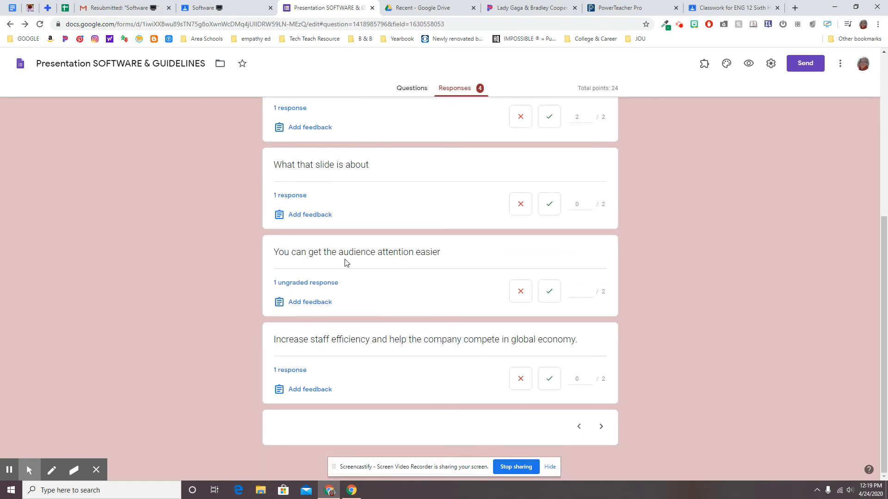
scroll(345, 259, "up", 5)
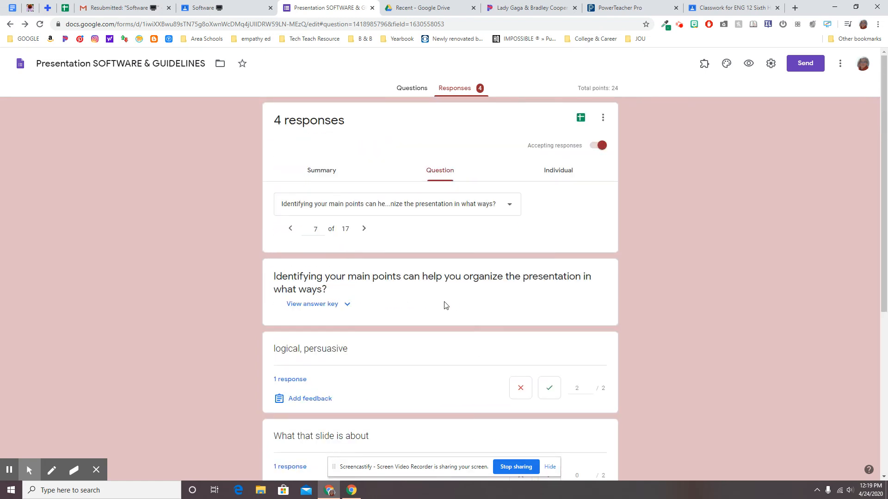
scroll(445, 305, "down", 3)
scroll(445, 305, "down", 2)
left_click(548, 332)
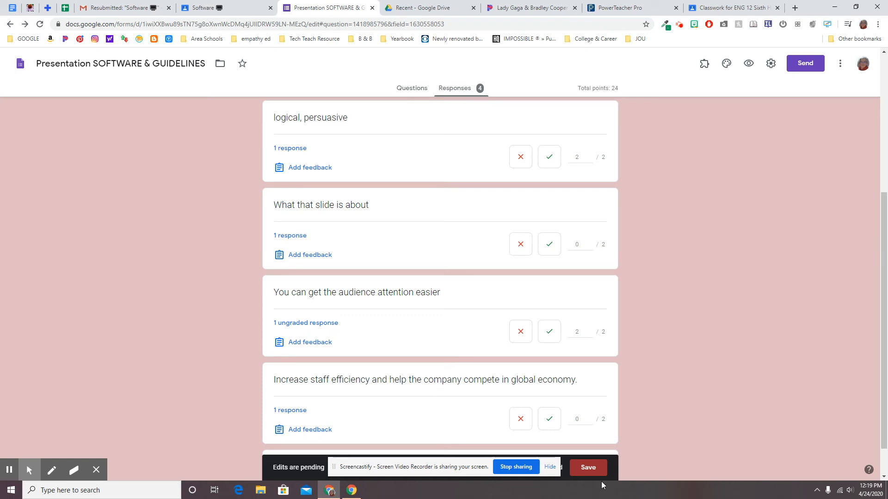
left_click(587, 468)
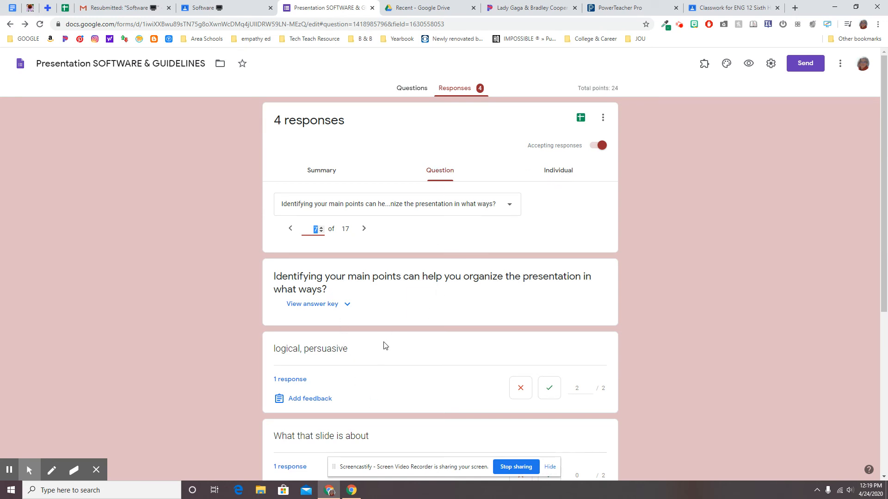
Step: Review the grades on question 7 and the points distribution in the response summary, returning to the by-question view
scroll(414, 322, "down", 6)
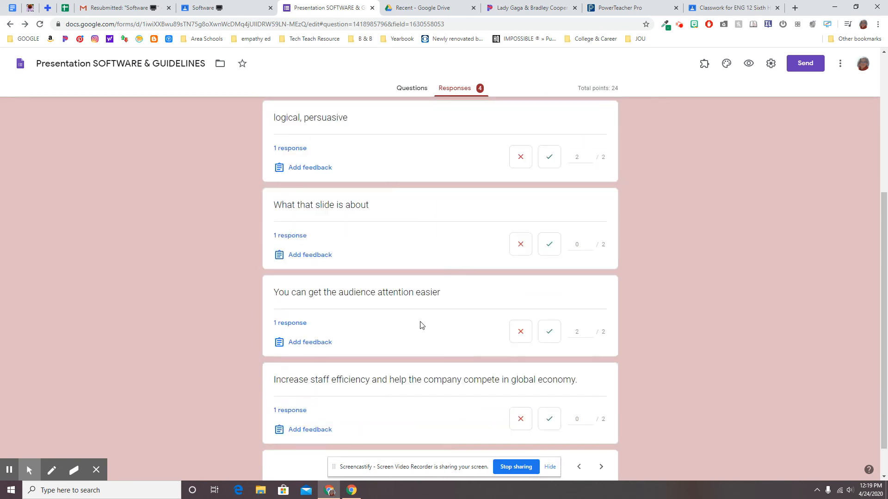
scroll(469, 293, "up", 6)
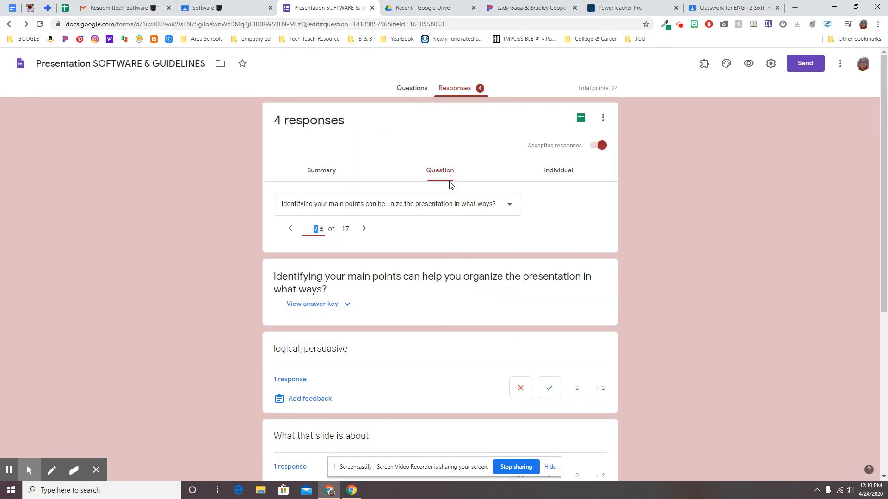
left_click(322, 172)
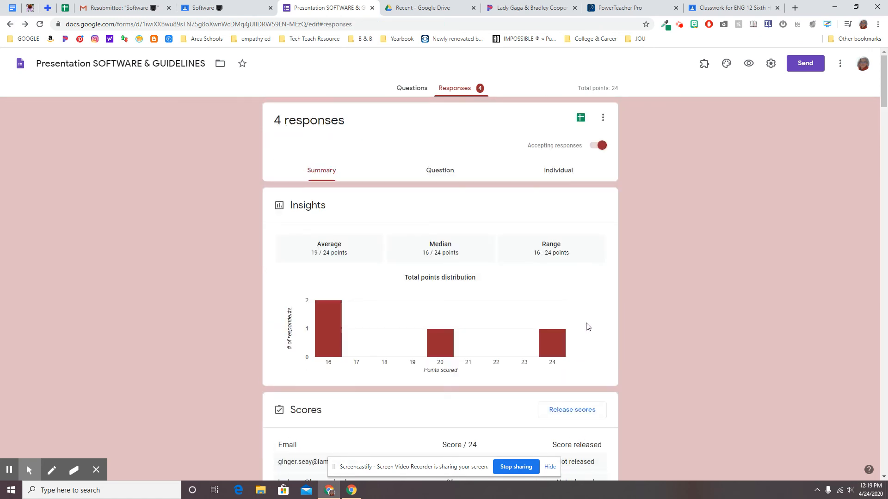
left_click(440, 171)
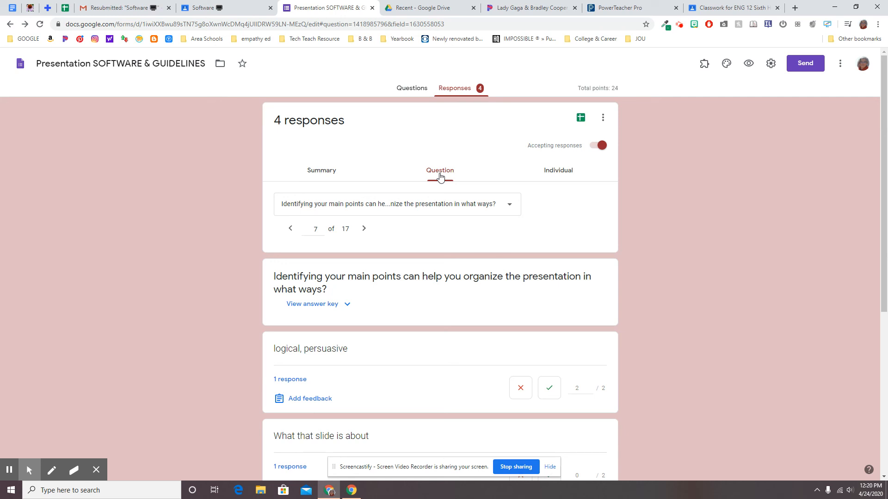
Step: Switch to the Software assignment in Google Classroom to check the student work, and return to the quiz responses
left_click(237, 7)
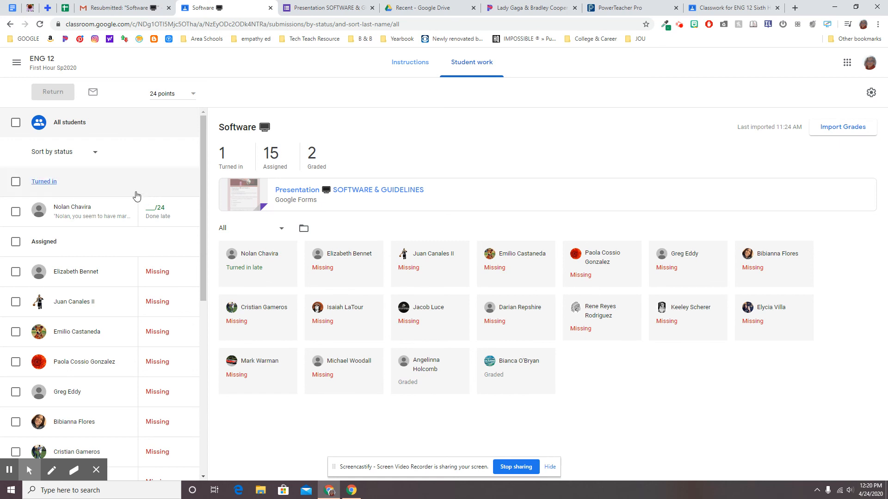
left_click(344, 9)
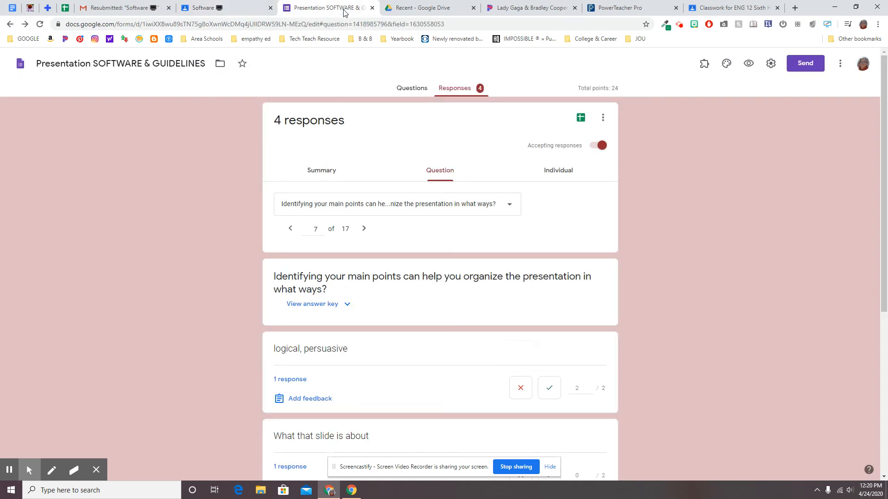